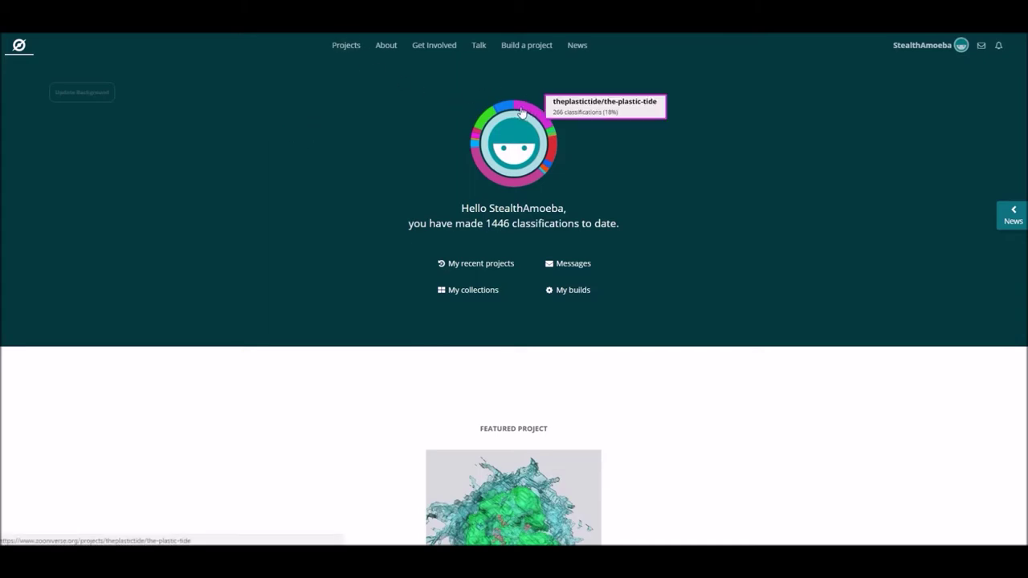
Review the per-project classification counts on the profile ring chart and open the list of projects
mouse_move(477, 153)
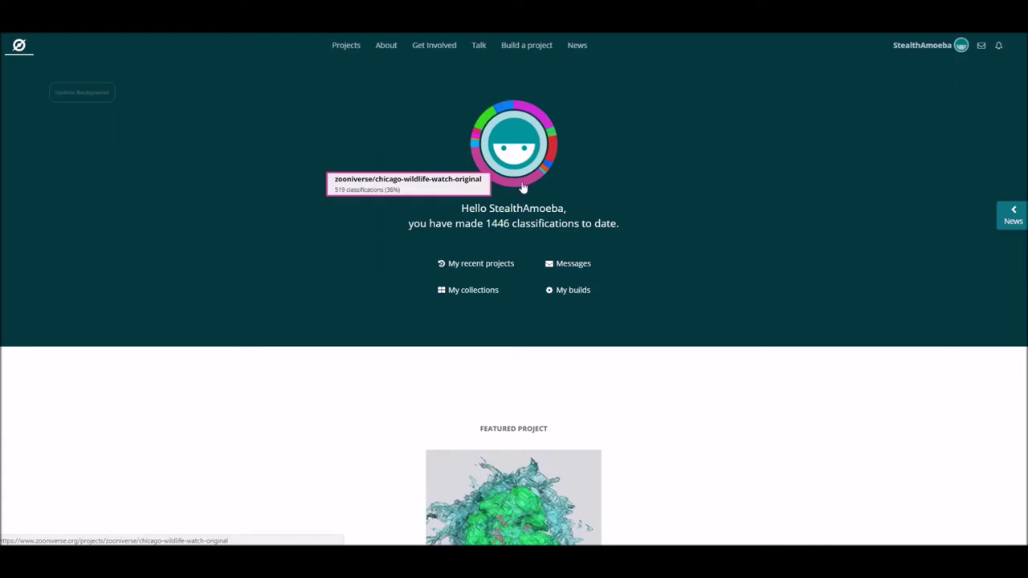
mouse_move(549, 164)
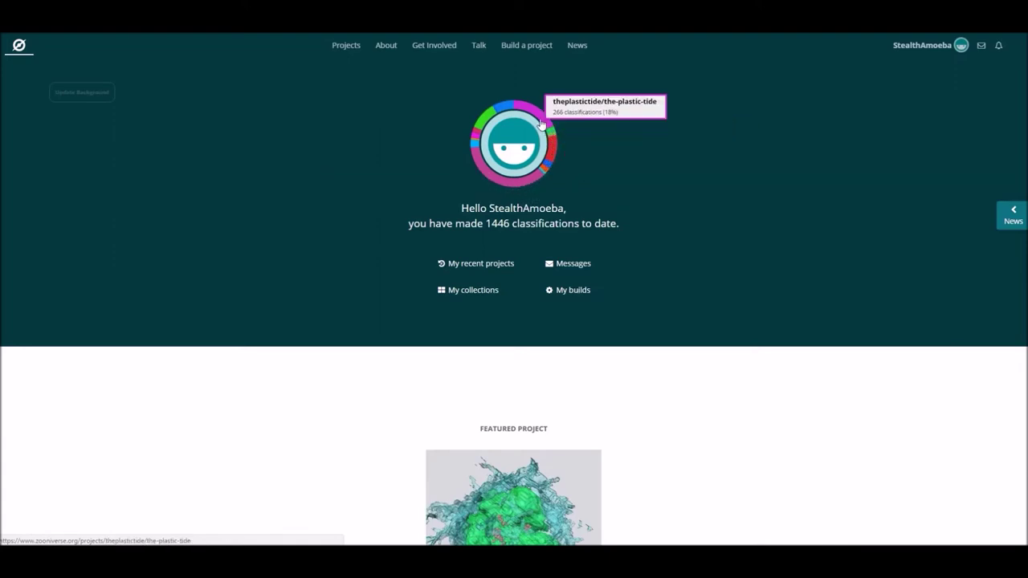
mouse_move(518, 109)
left_click(347, 45)
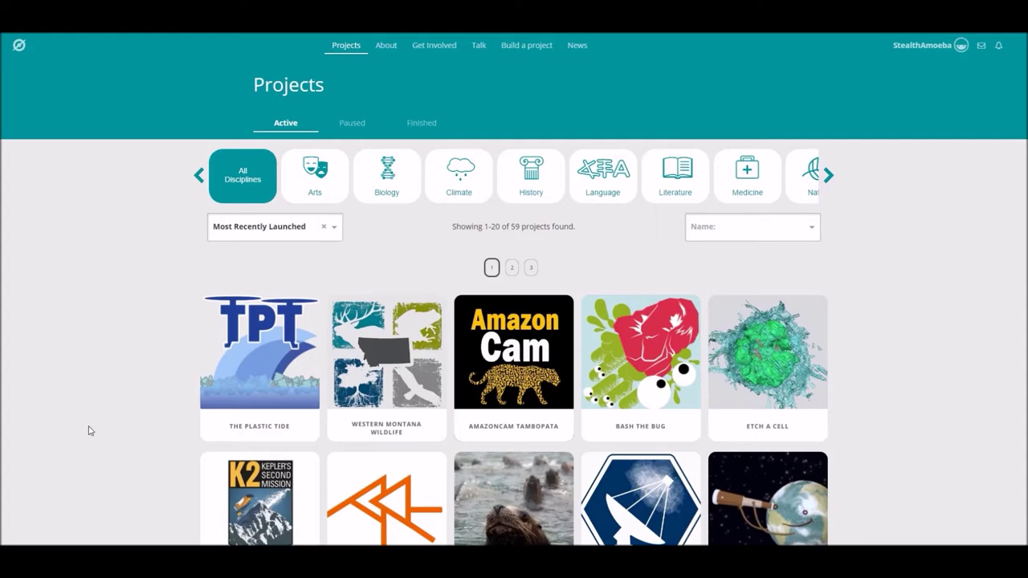
Browse the active projects across all disciplines and open The Plastic Tide project
scroll(507, 367, "down", 1)
scroll(508, 366, "down", 1)
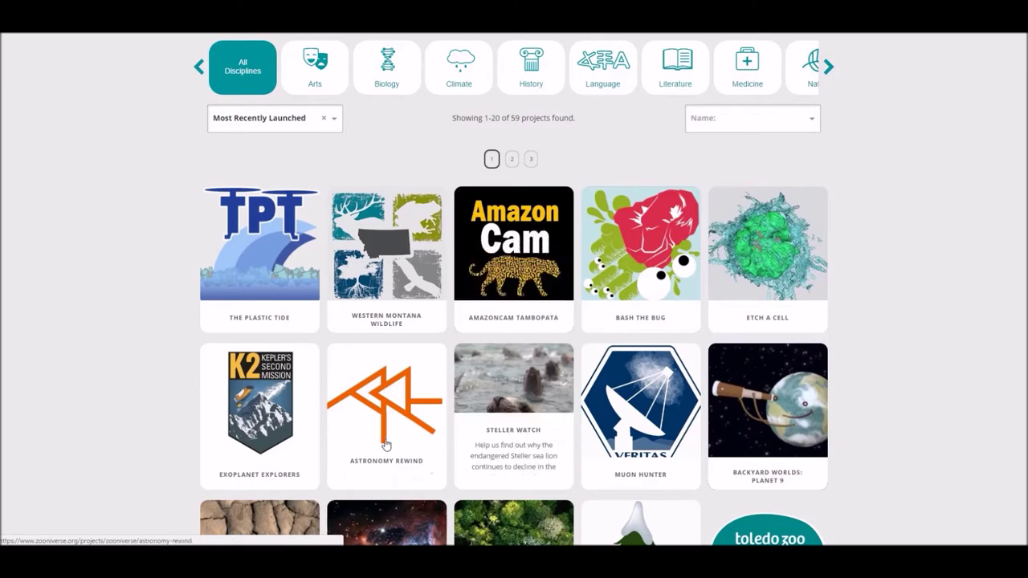
scroll(391, 443, "down", 2)
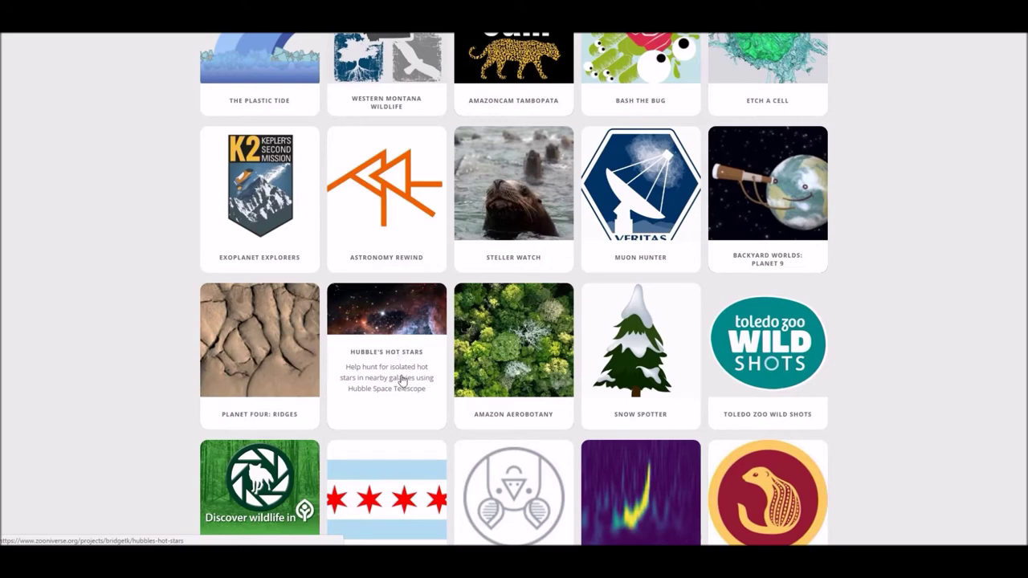
scroll(961, 390, "down", 3)
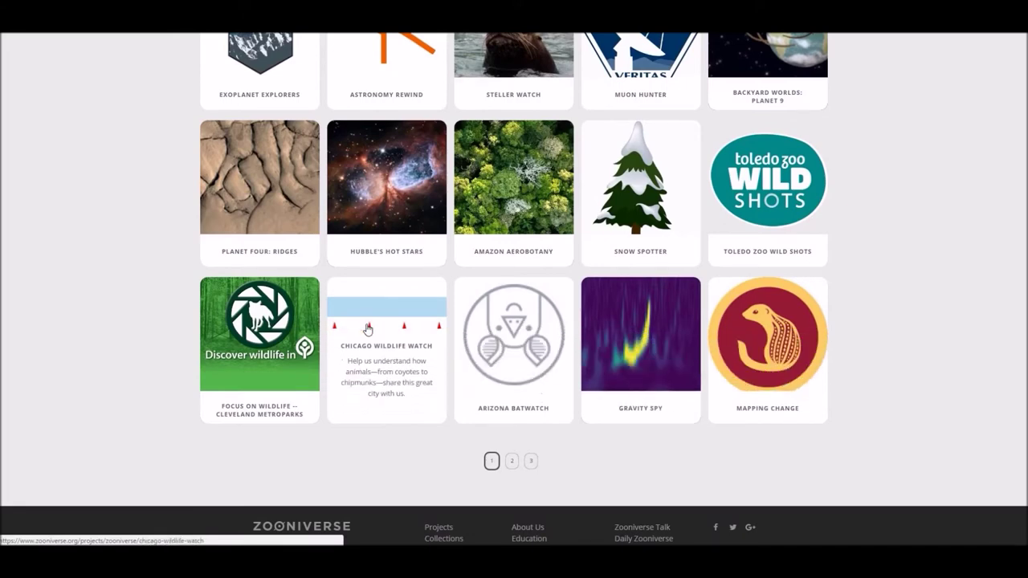
scroll(394, 390, "up", 1)
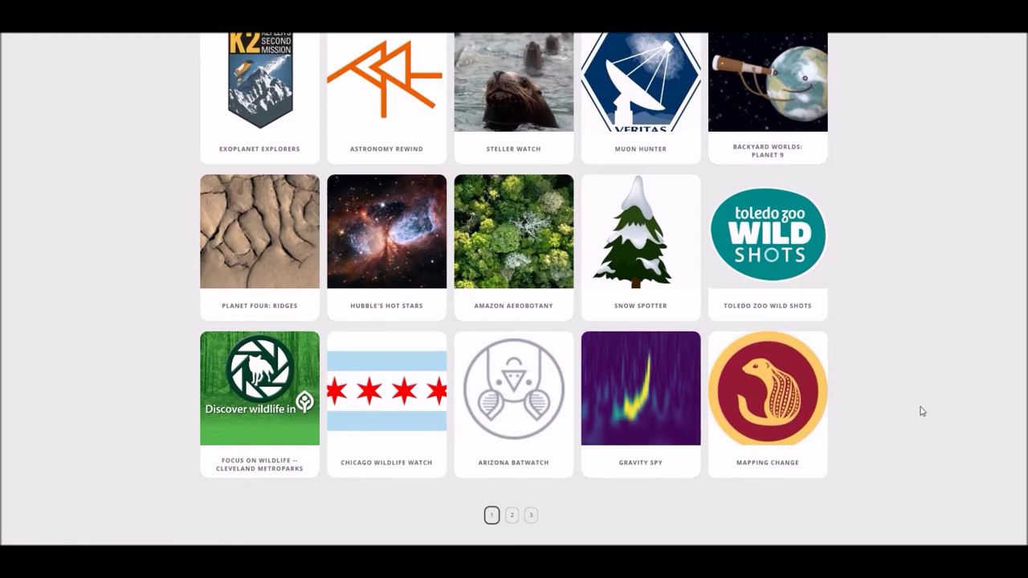
scroll(924, 411, "up", 4)
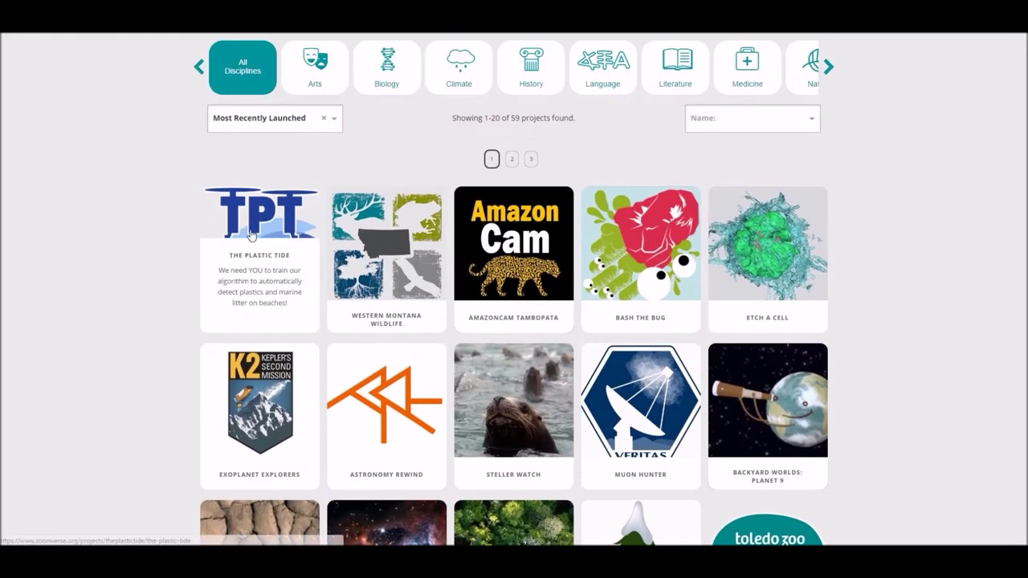
left_click(252, 234)
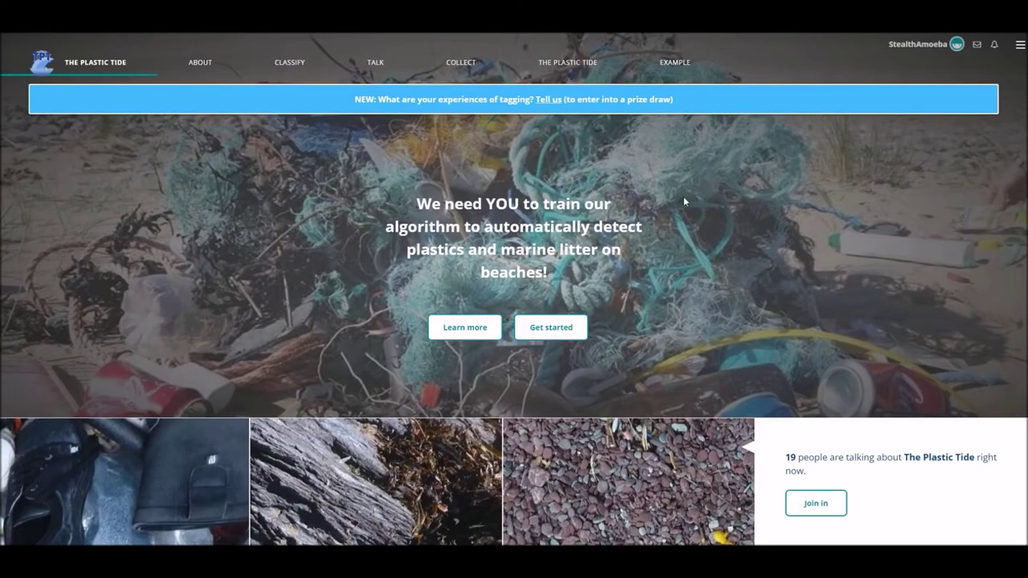
Start classifying in The Plastic Tide and submit the pebble beach image without any tags
left_click(565, 329)
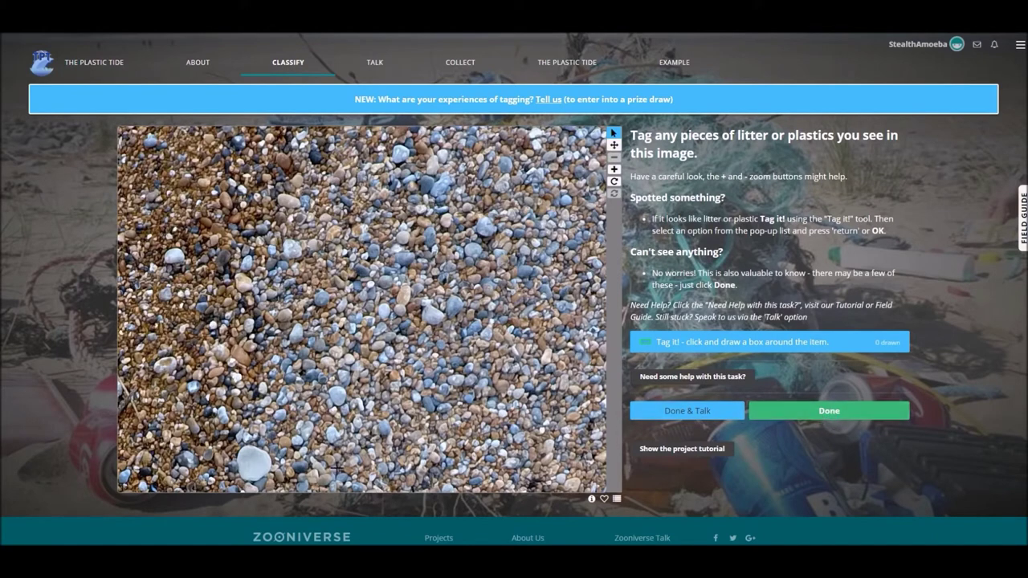
left_click(762, 416)
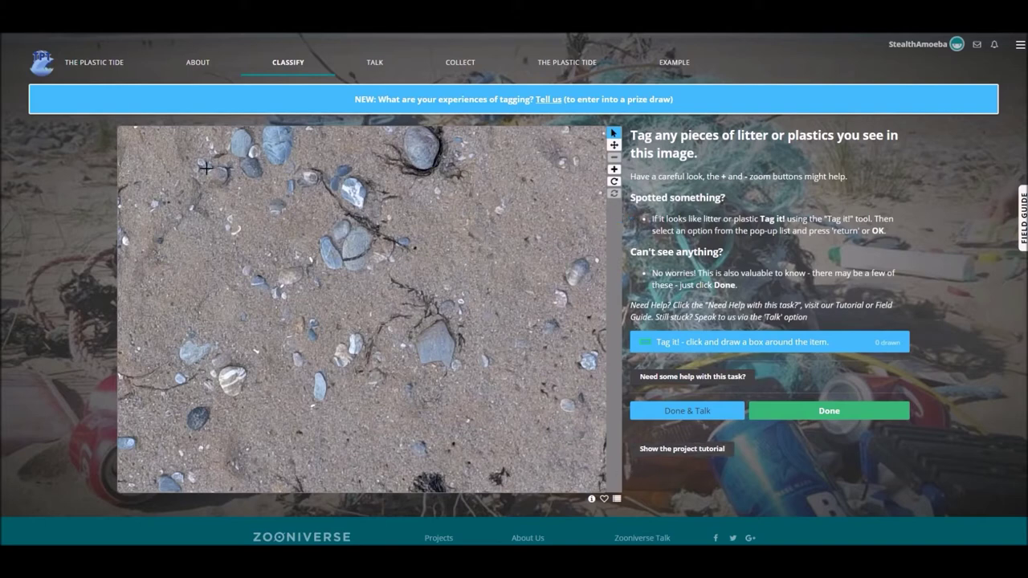
Reopen the classification task from the project's home page and submit four beach images without tagging any litter
left_click(90, 62)
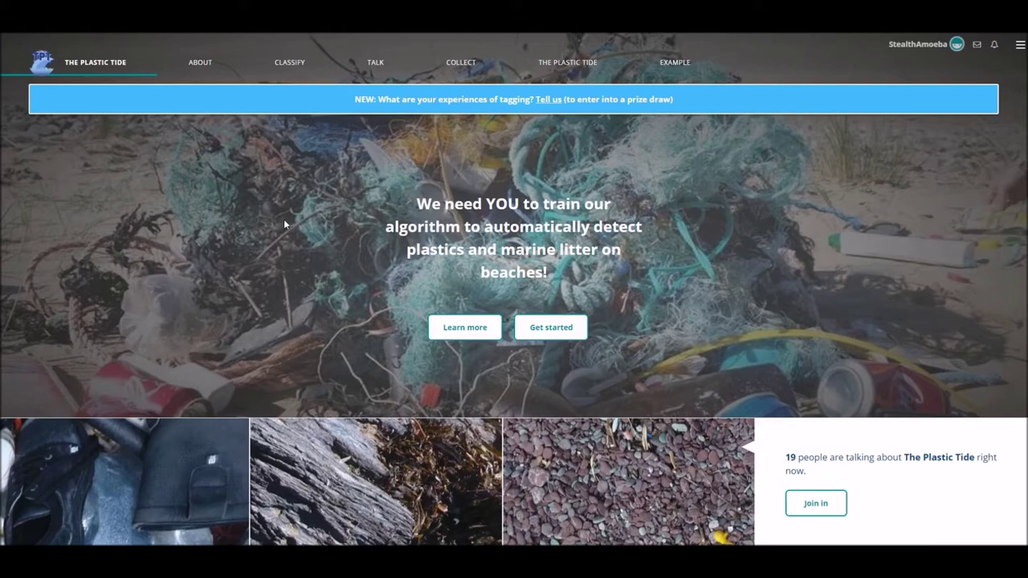
left_click(548, 329)
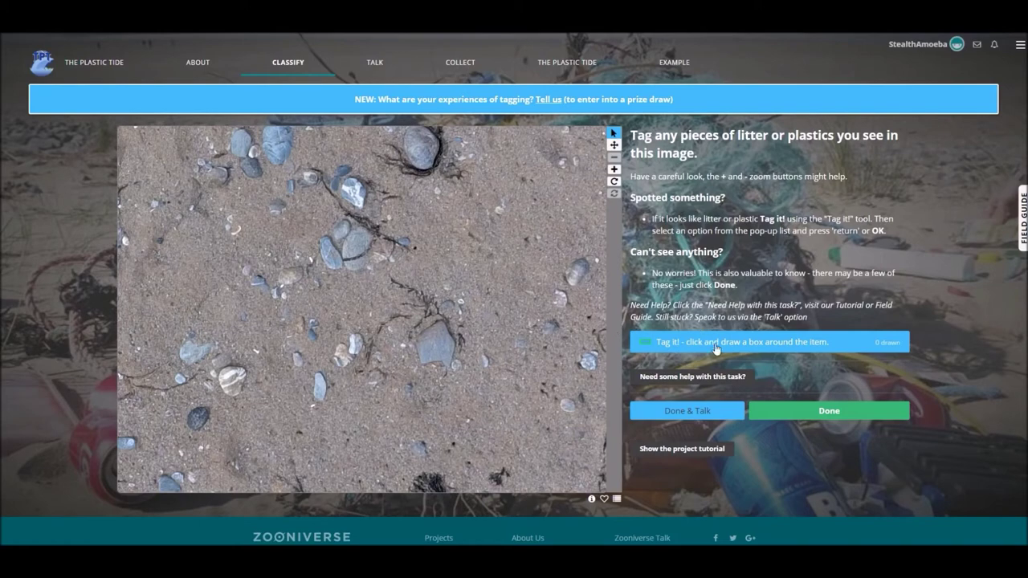
left_click(838, 421)
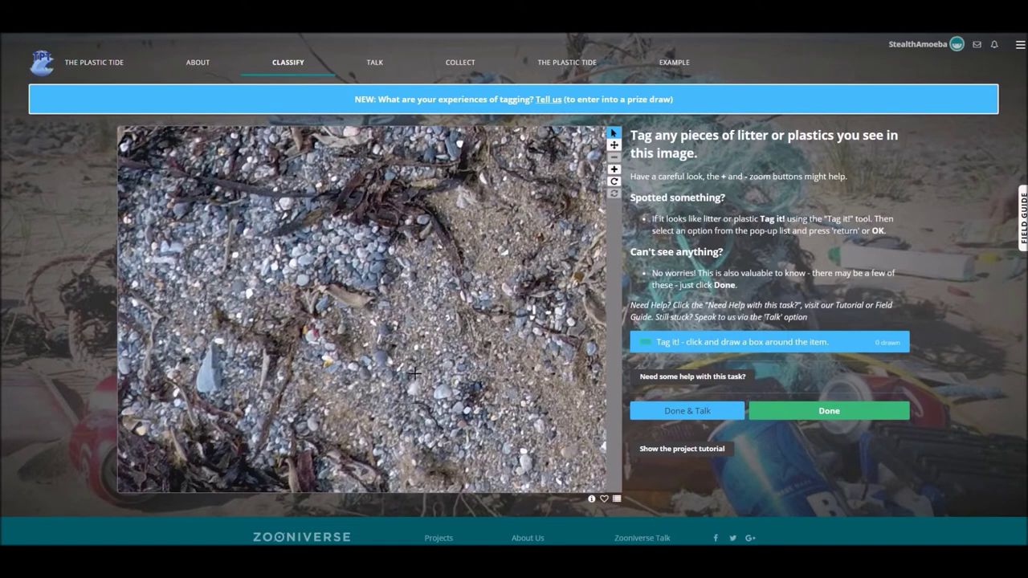
left_click(850, 413)
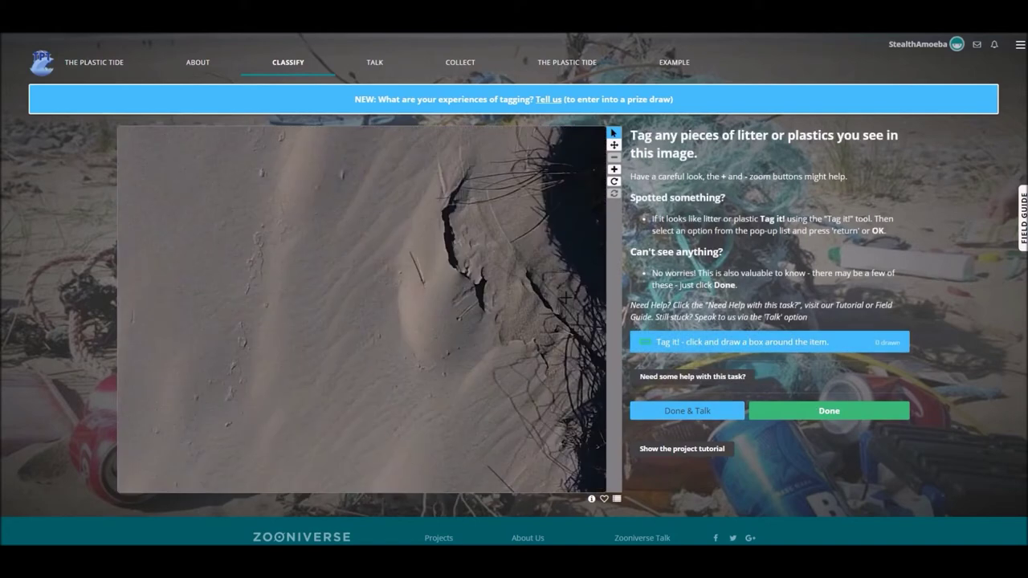
left_click(818, 420)
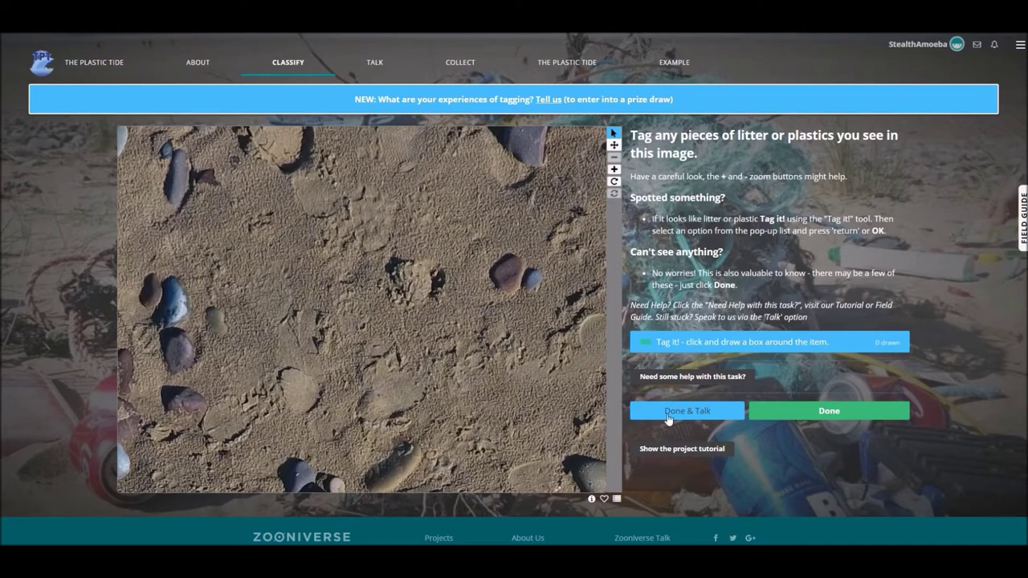
left_click(808, 419)
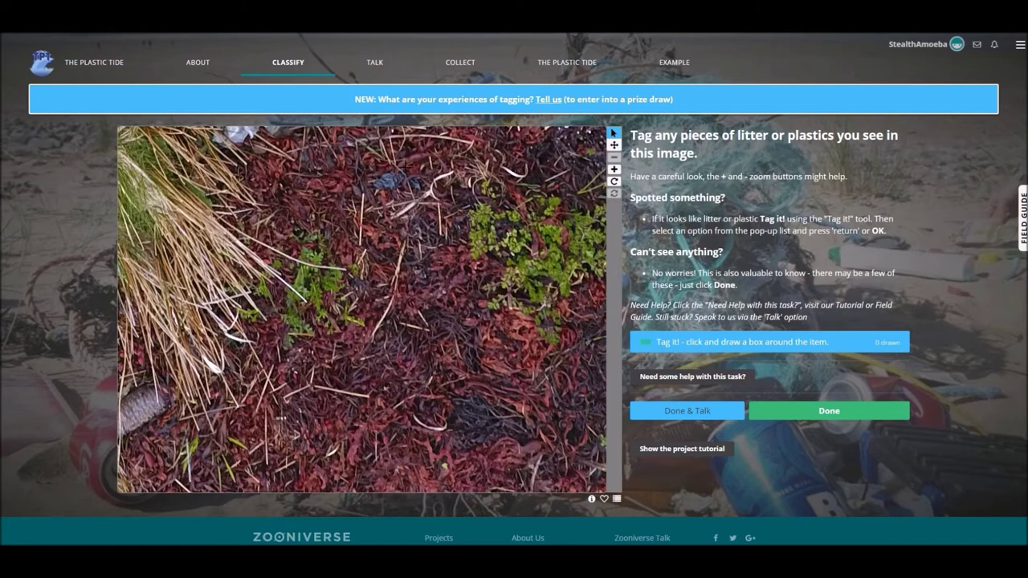
Box the bluish item in the red seaweed and the white item at the image's upper edge, classifying both as Plastic fragments ('hard' pieces & 'soft' bags/wrappers)
left_click_drag(371, 170, 422, 193)
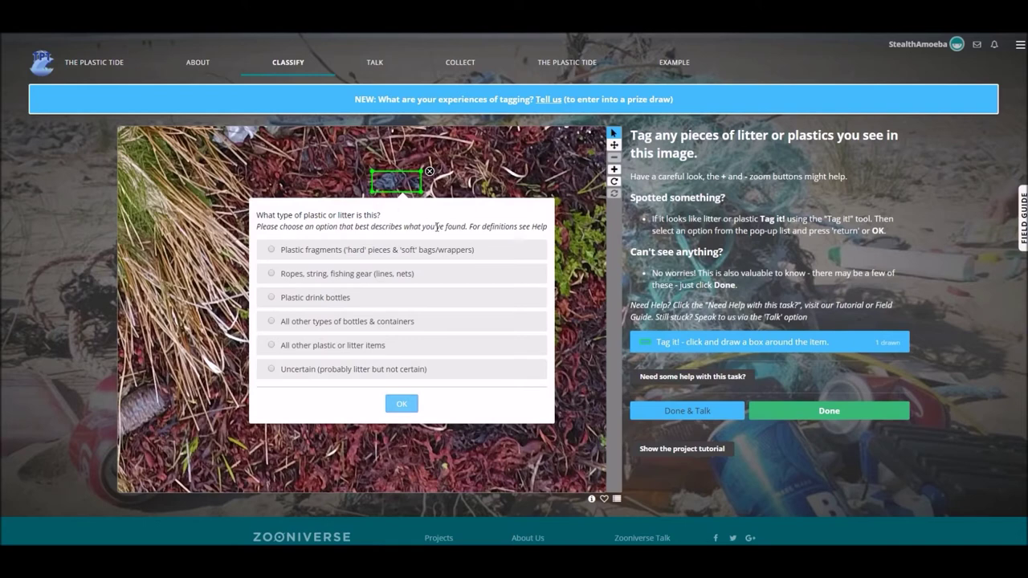
left_click(271, 251)
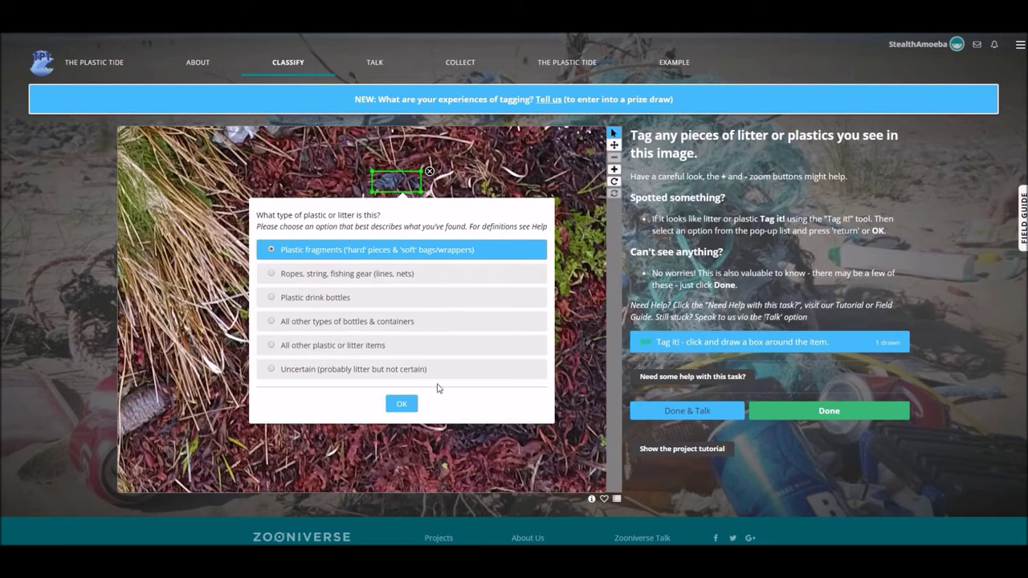
left_click(402, 404)
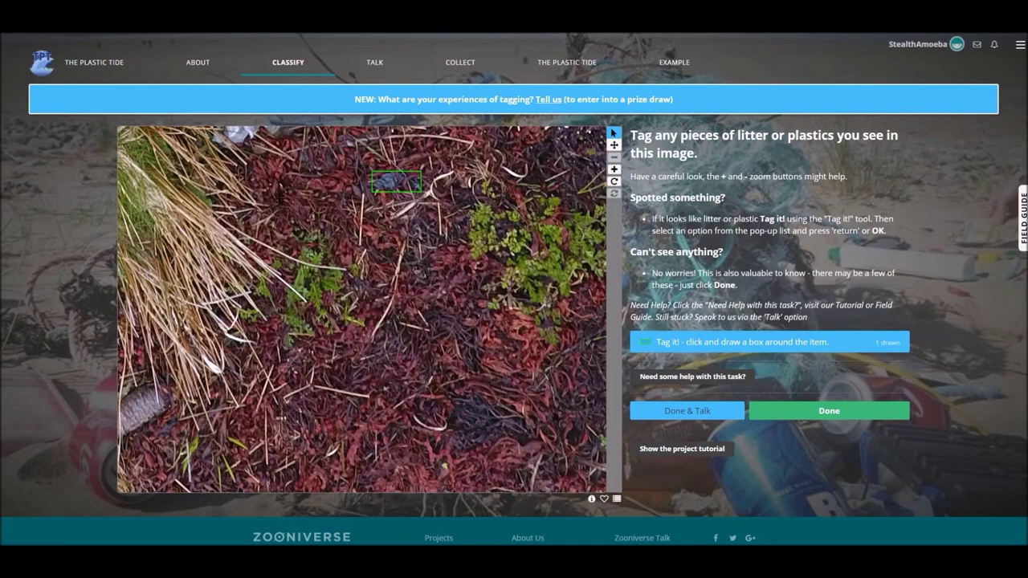
left_click_drag(210, 146, 262, 126)
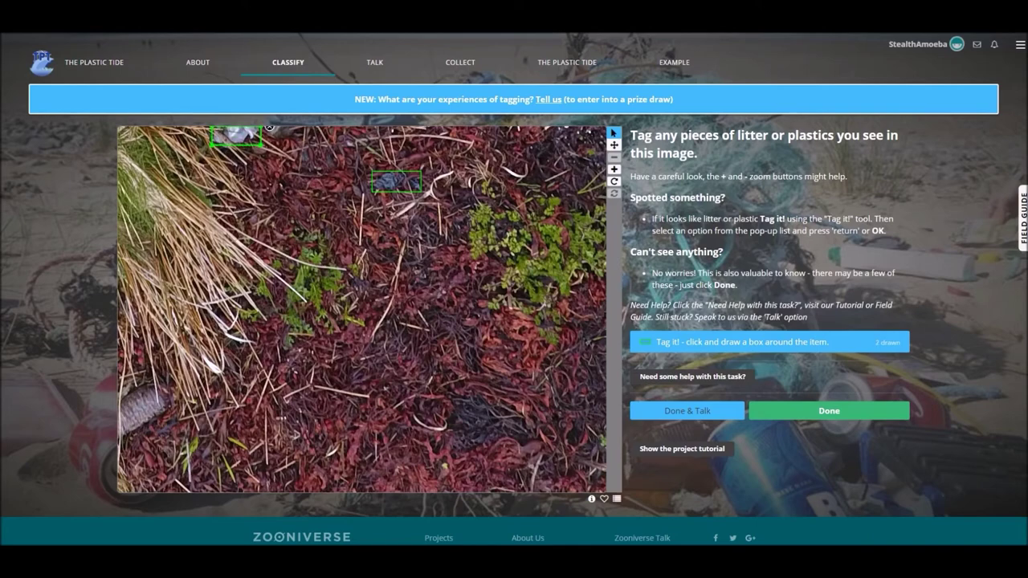
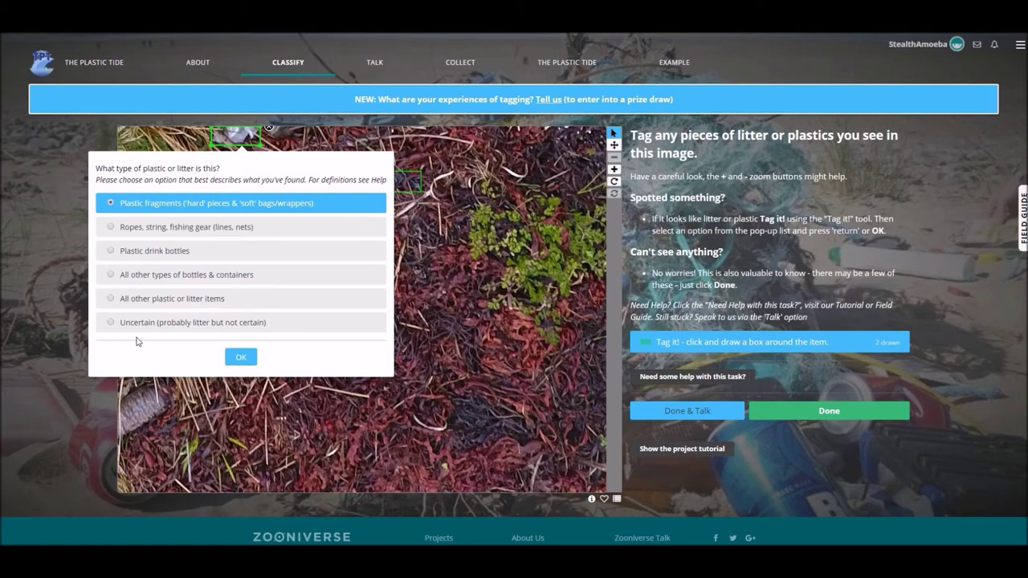
left_click(249, 362)
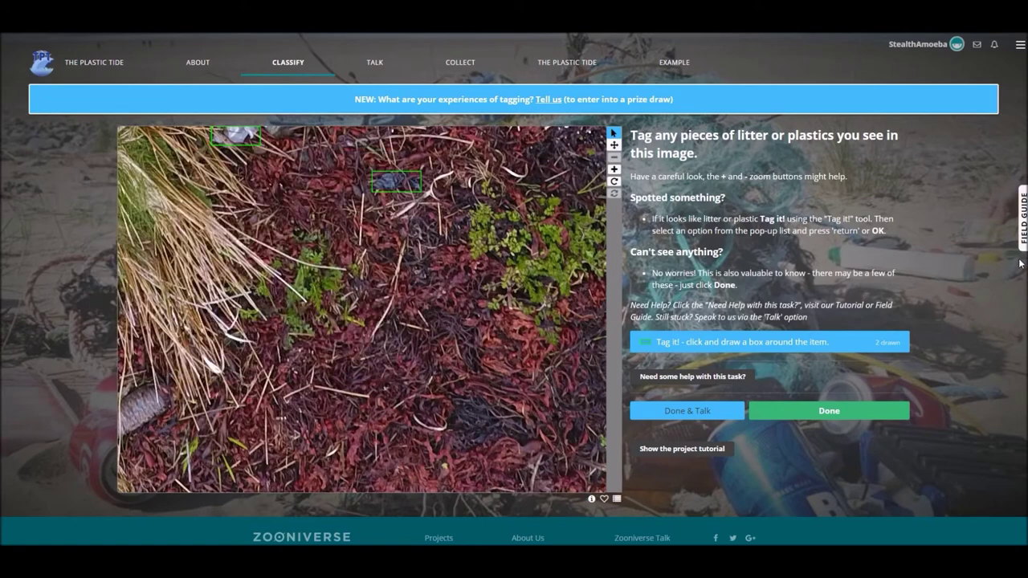
Read the field guide's litter category definitions and annotated example images, and close the guide
left_click(1021, 228)
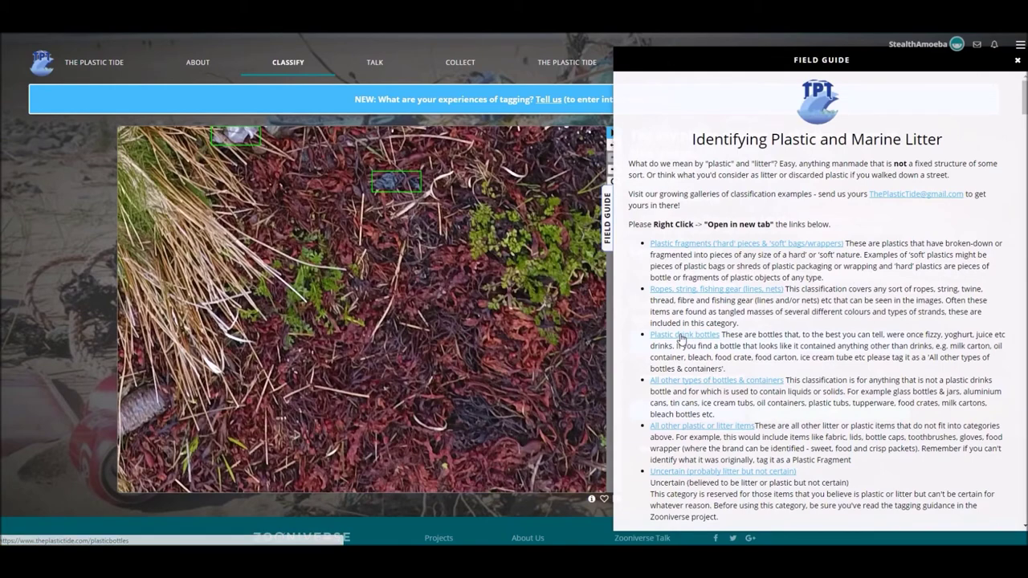
scroll(704, 371, "down", 1)
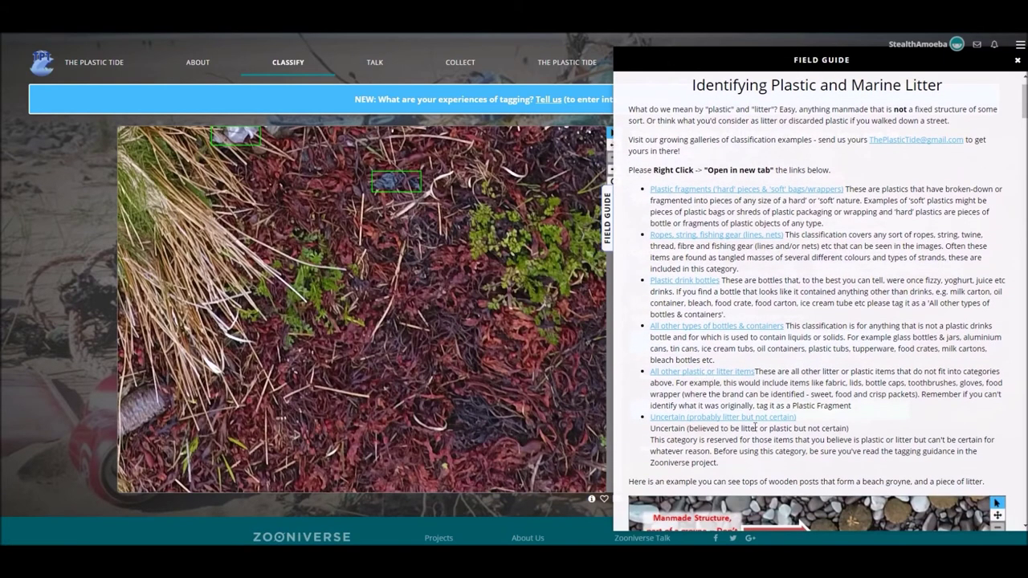
scroll(755, 428, "down", 3)
scroll(836, 413, "down", 1)
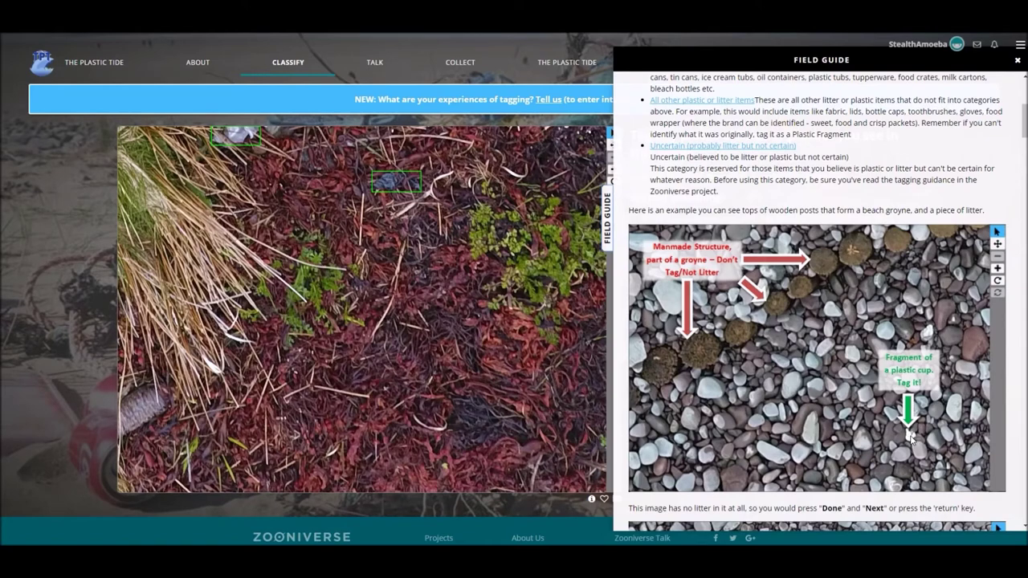
scroll(918, 441, "down", 4)
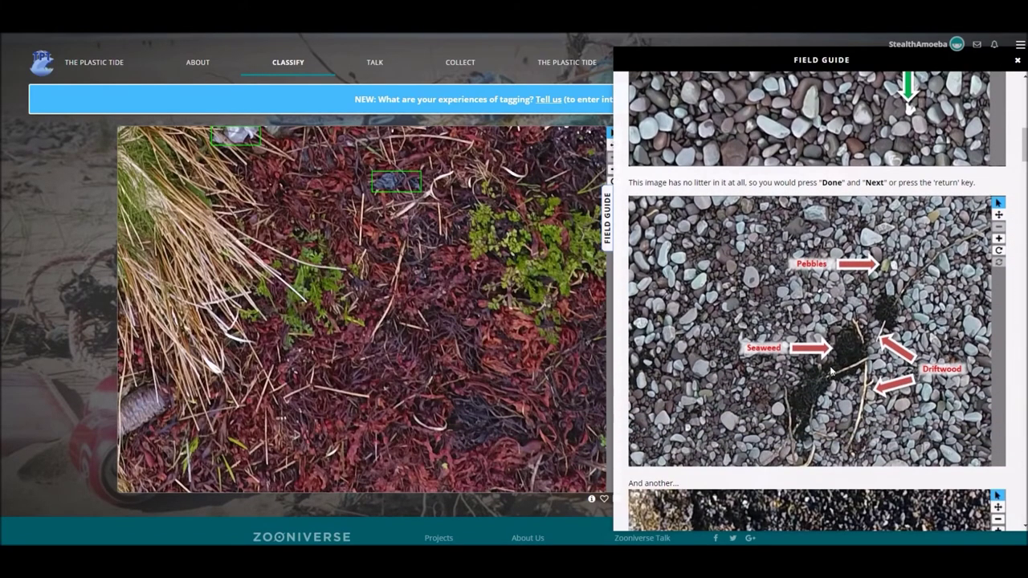
scroll(860, 326, "down", 7)
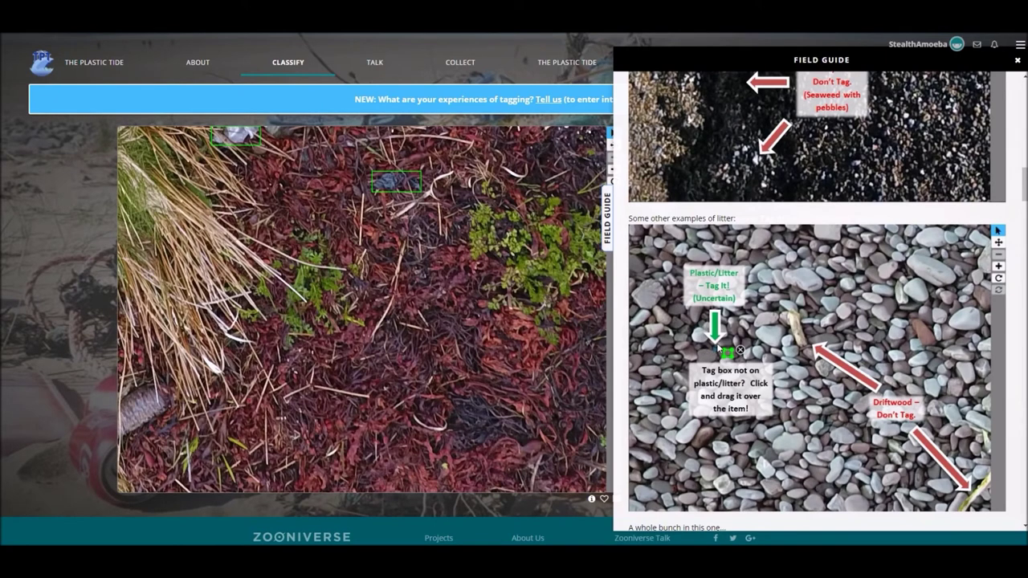
scroll(764, 363, "down", 2)
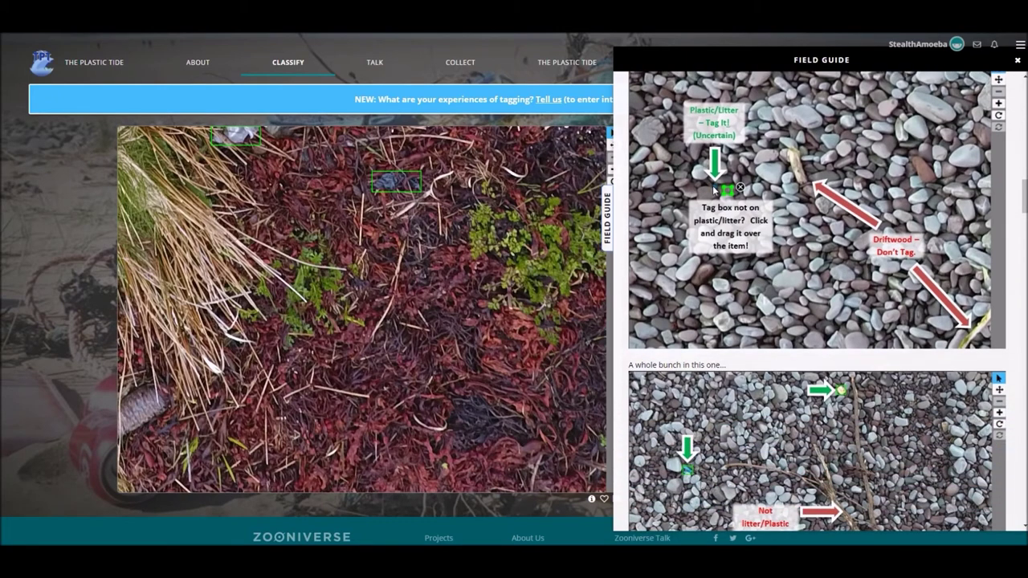
scroll(729, 348, "down", 4)
scroll(743, 326, "down", 5)
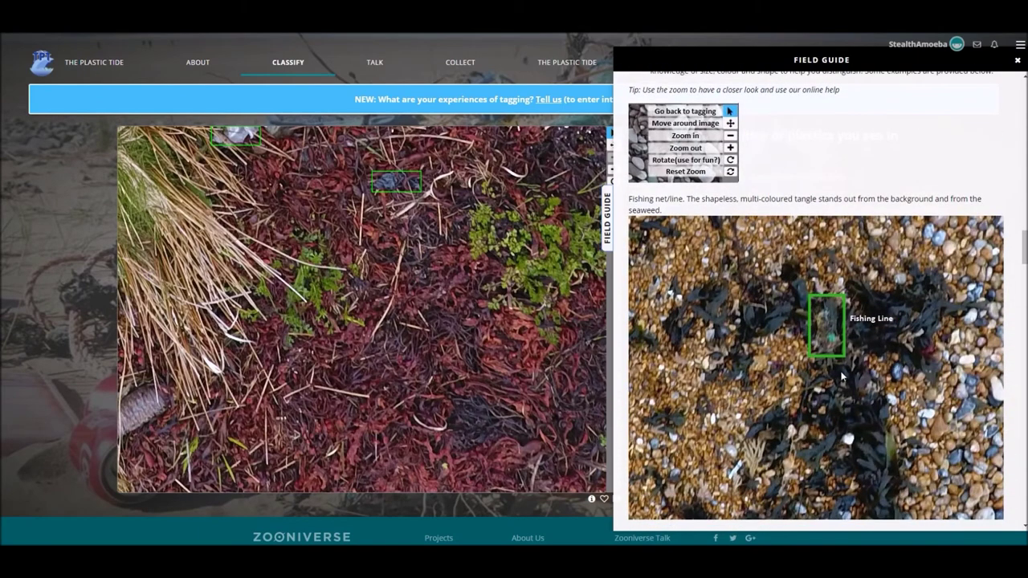
scroll(846, 341, "down", 5)
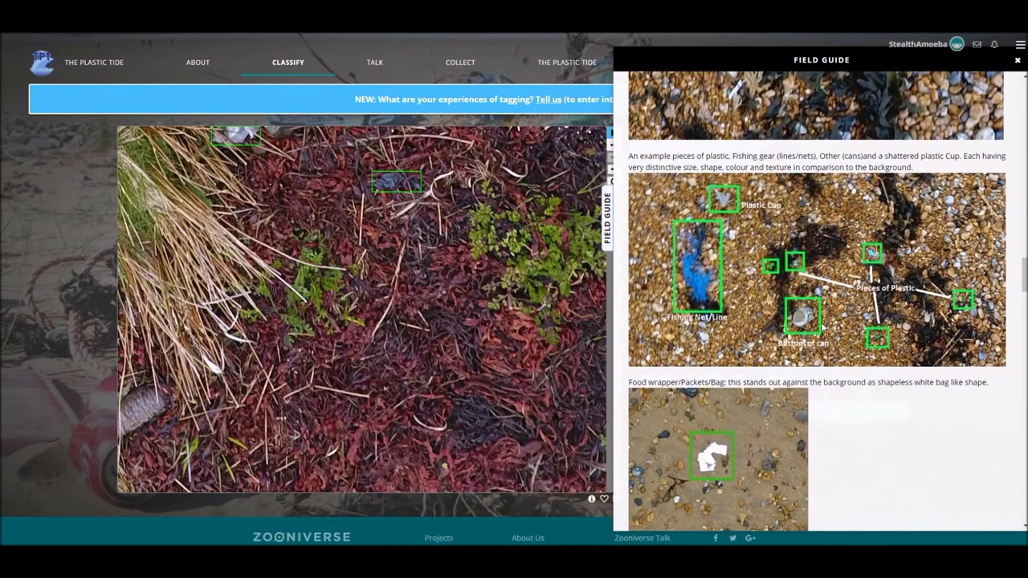
scroll(841, 269, "down", 5)
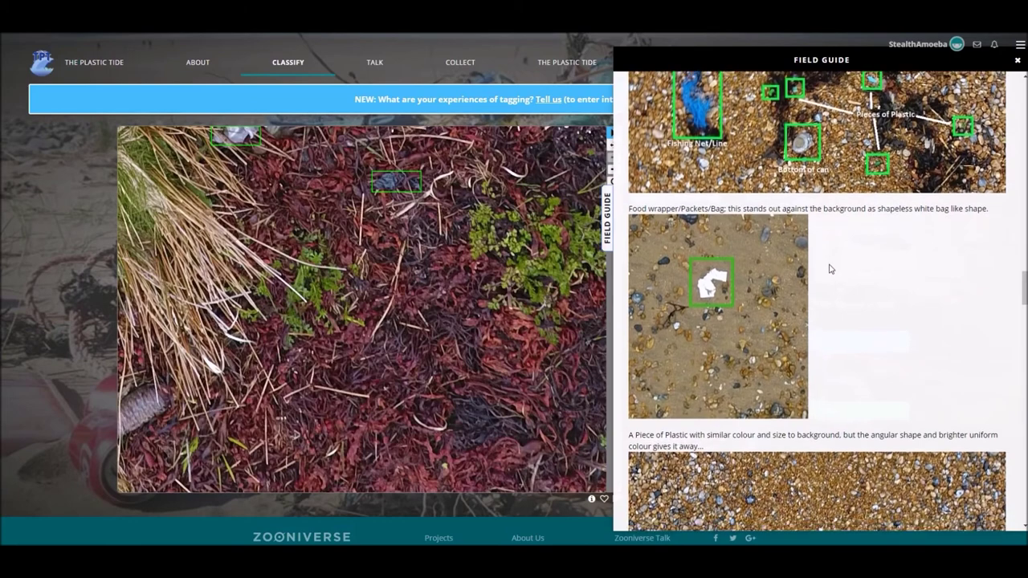
scroll(832, 261, "down", 3)
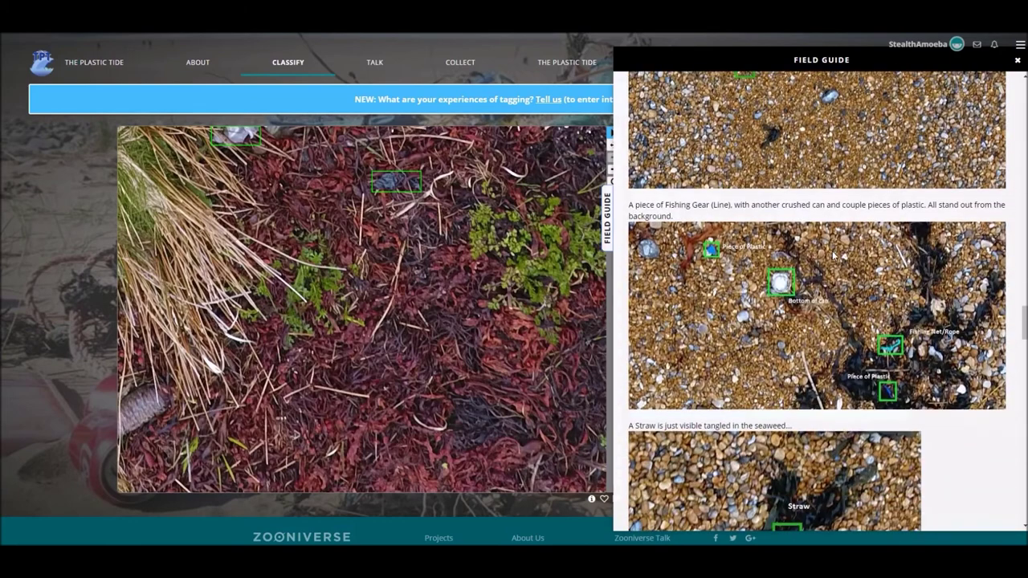
scroll(915, 354, "down", 3)
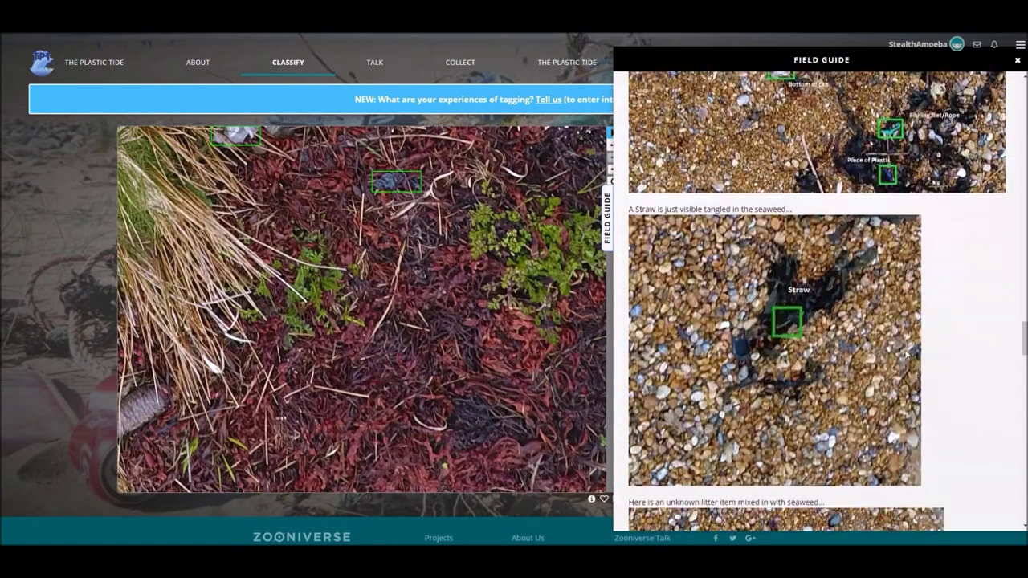
left_click(609, 211)
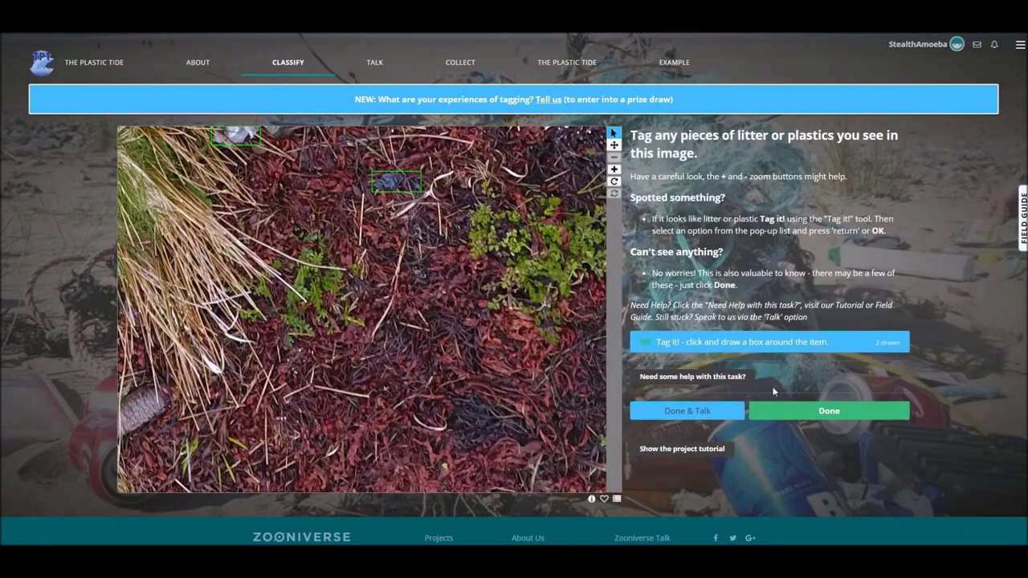
Submit the seaweed image with its two tags and the following dry-grass image without any tags
left_click(835, 417)
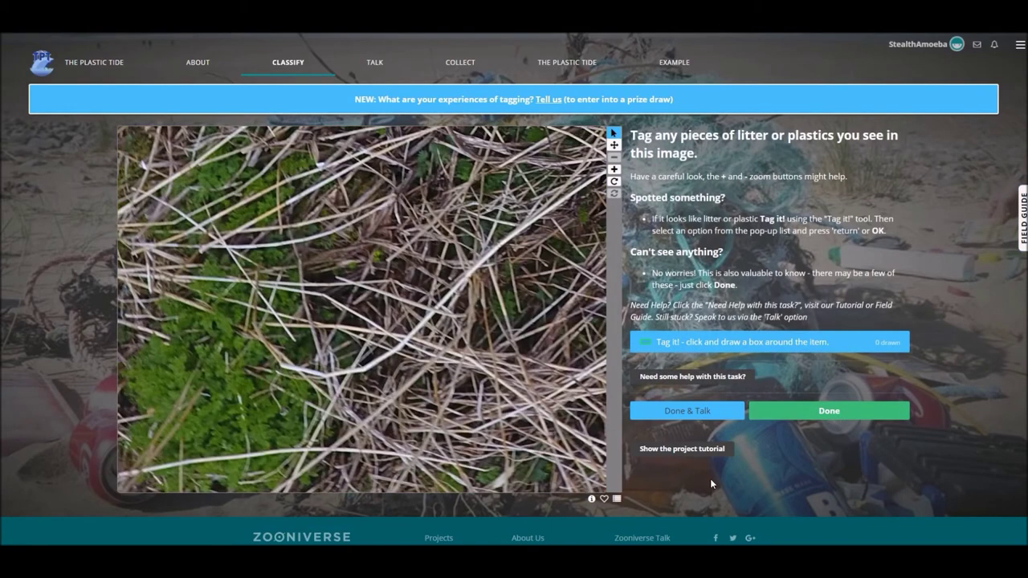
left_click(808, 416)
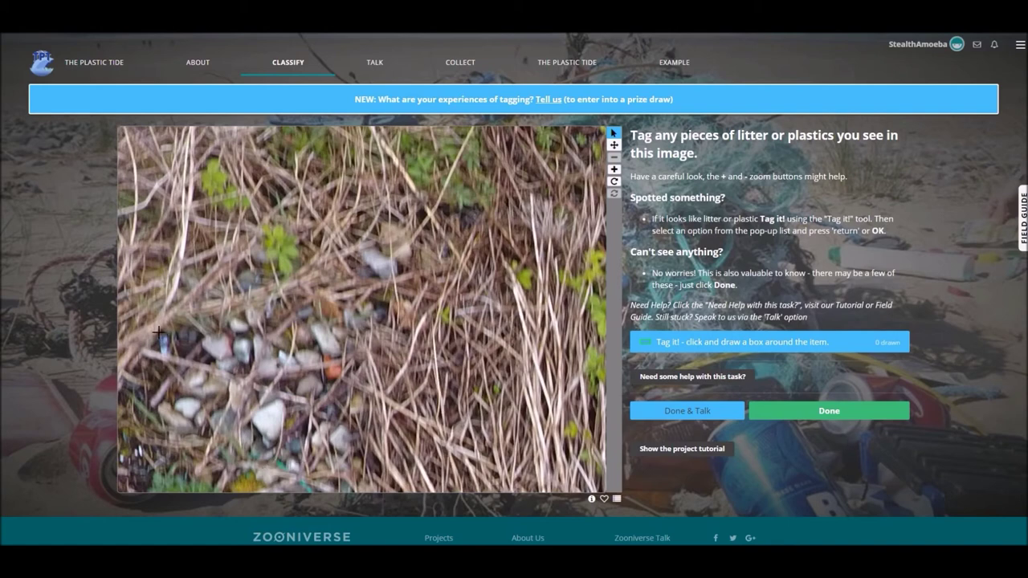
Box the small bluish item at the edge of the pebble patch and classify it as Uncertain (probably litter but not certain)
left_click_drag(157, 332, 169, 357)
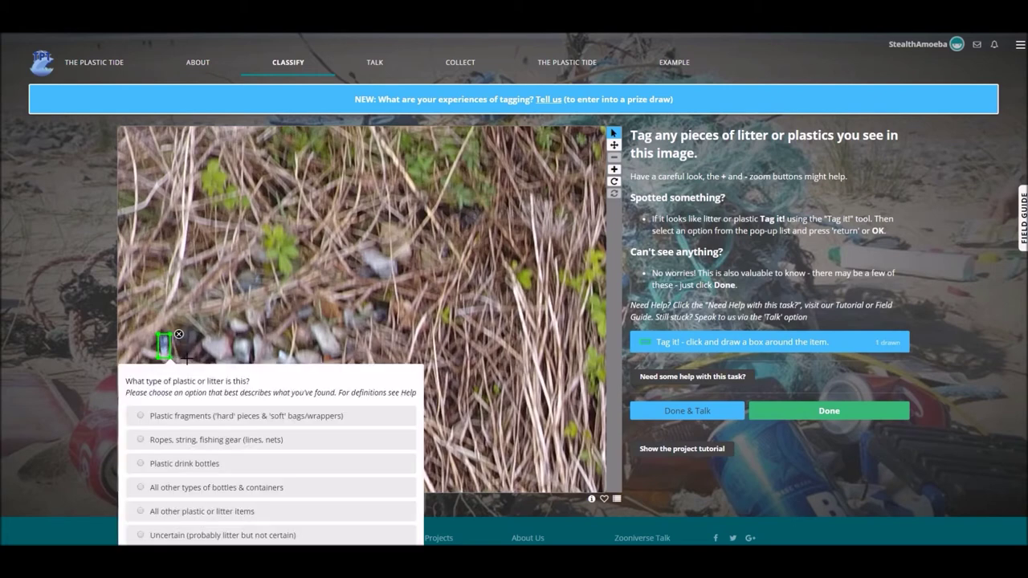
left_click(87, 535)
scroll(87, 535, "down", 1)
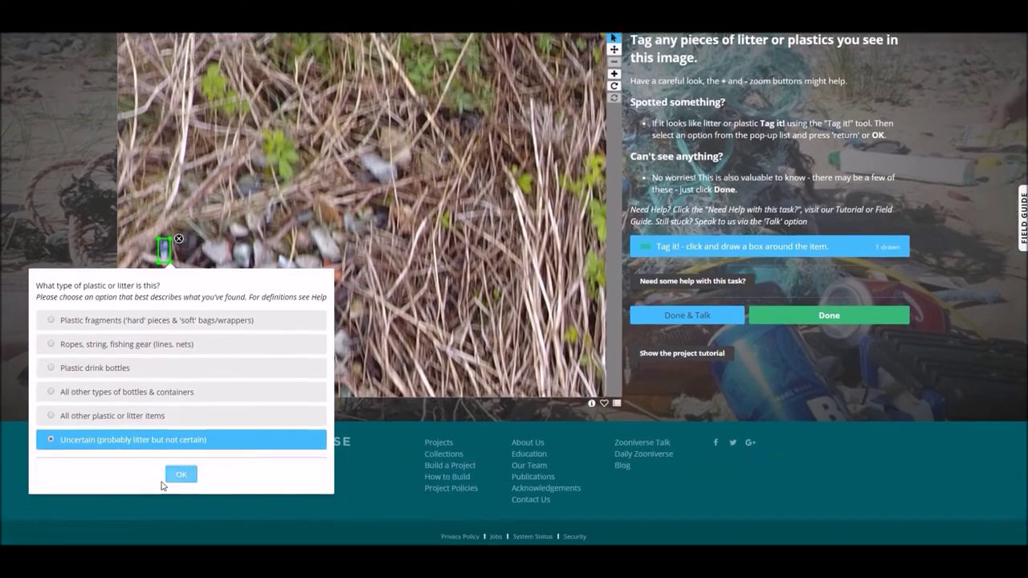
left_click(182, 471)
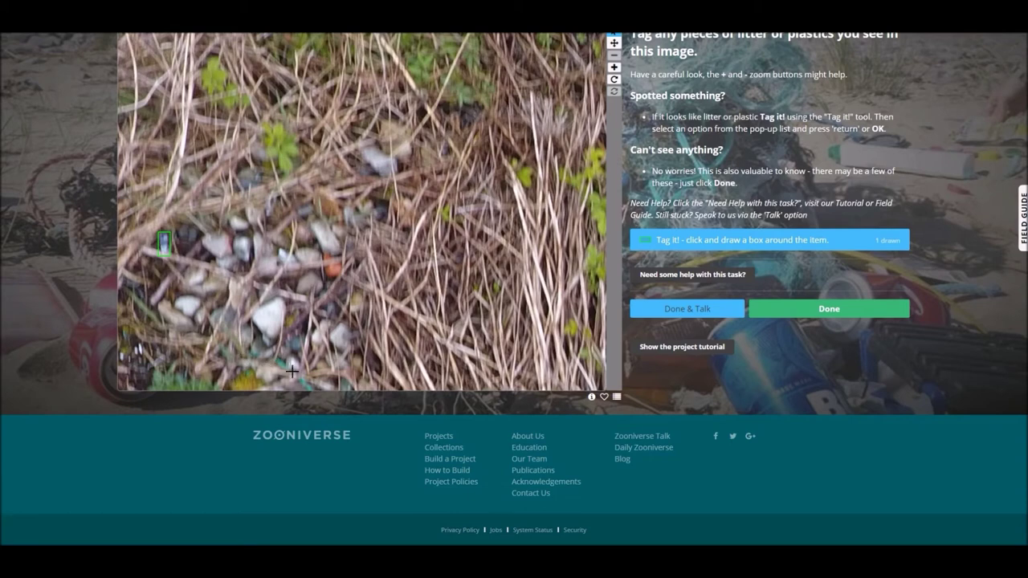
Box the greenish strands at the image's lower edge and classify them as Ropes, string, fishing gear (lines, nets)
left_click_drag(314, 389, 319, 355)
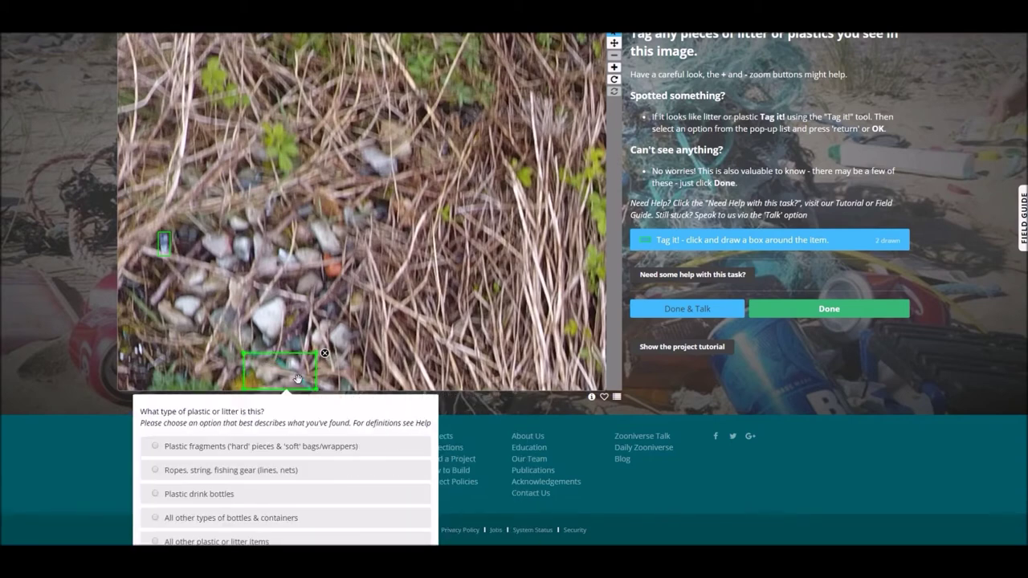
left_click(156, 471)
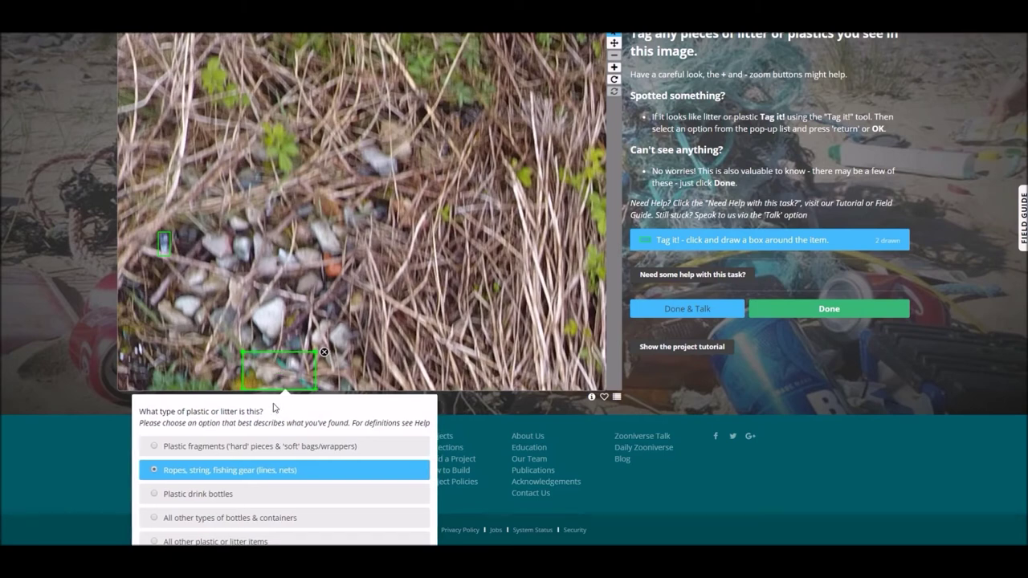
scroll(322, 474, "down", 1)
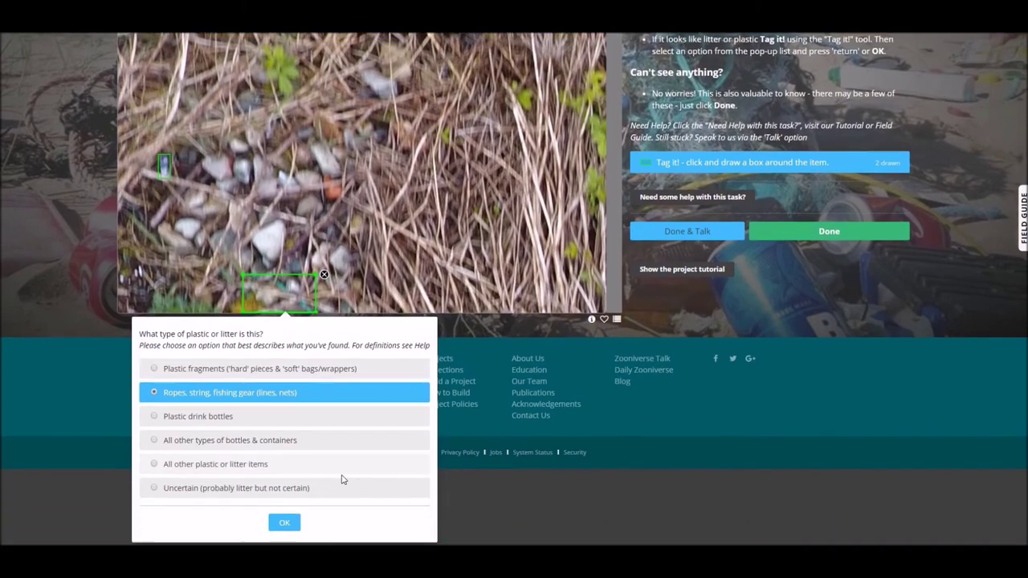
left_click(283, 522)
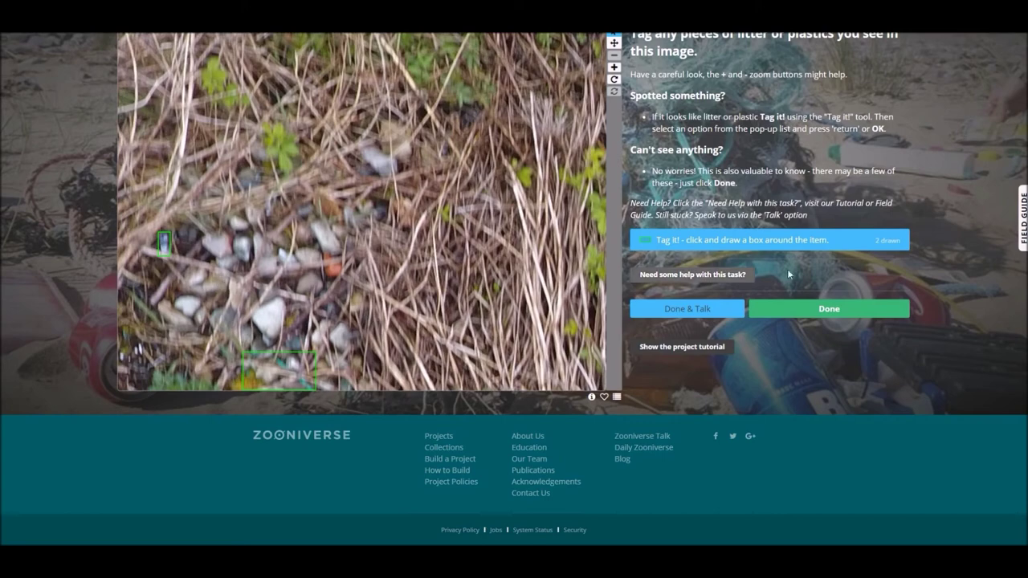
Submit the tagged pebble-and-grass image and the following rock image without any tags
left_click(797, 311)
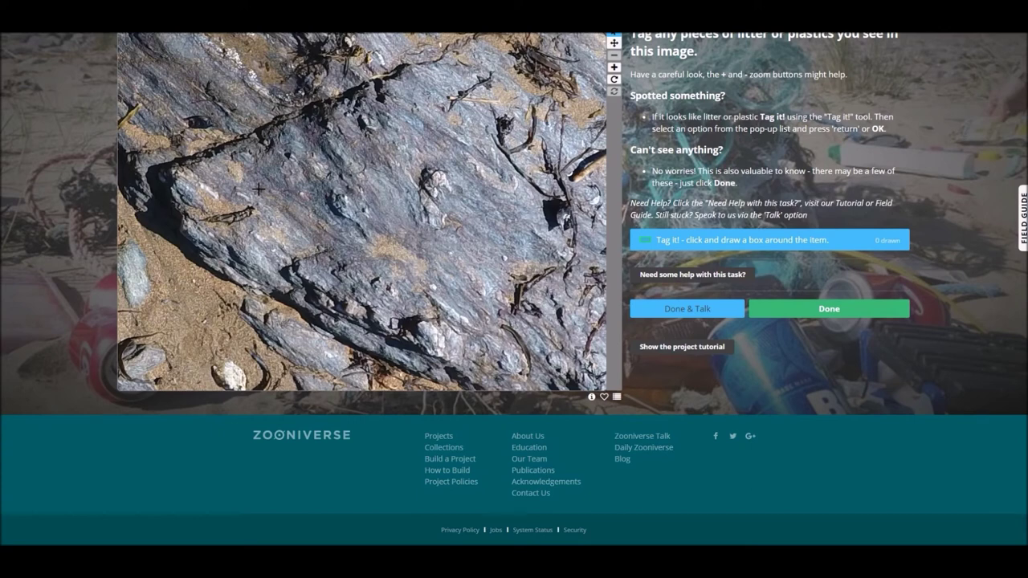
scroll(675, 281, "up", 1)
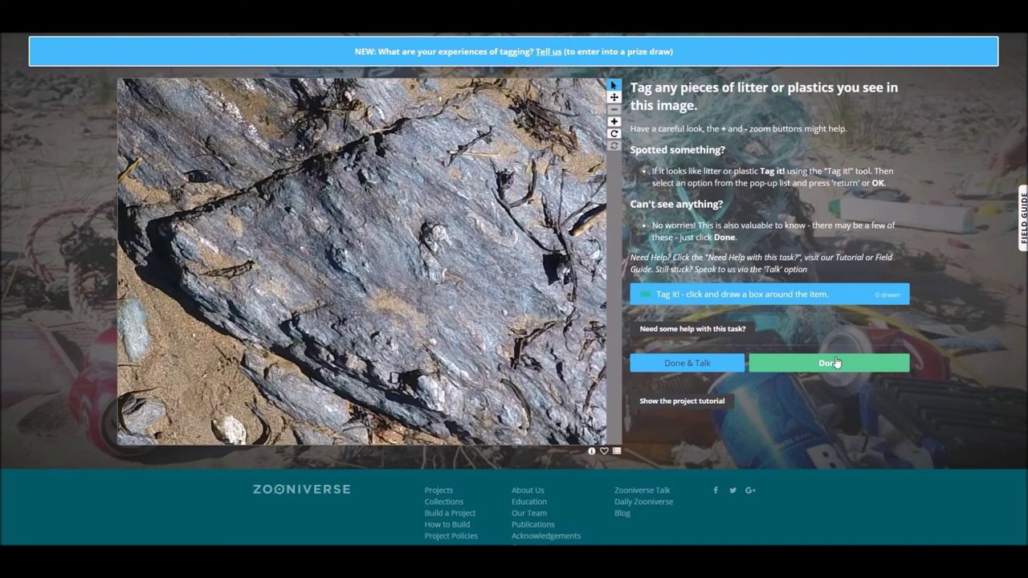
left_click(812, 363)
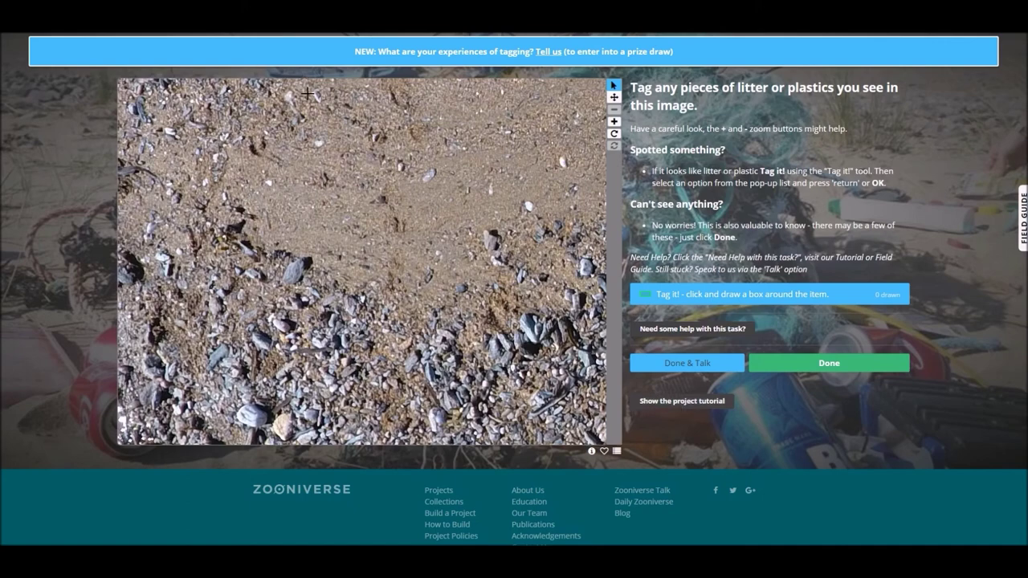
Look over the project's research description on the About page and the Plastic Tide statistics on its home page
scroll(308, 94, "up", 2)
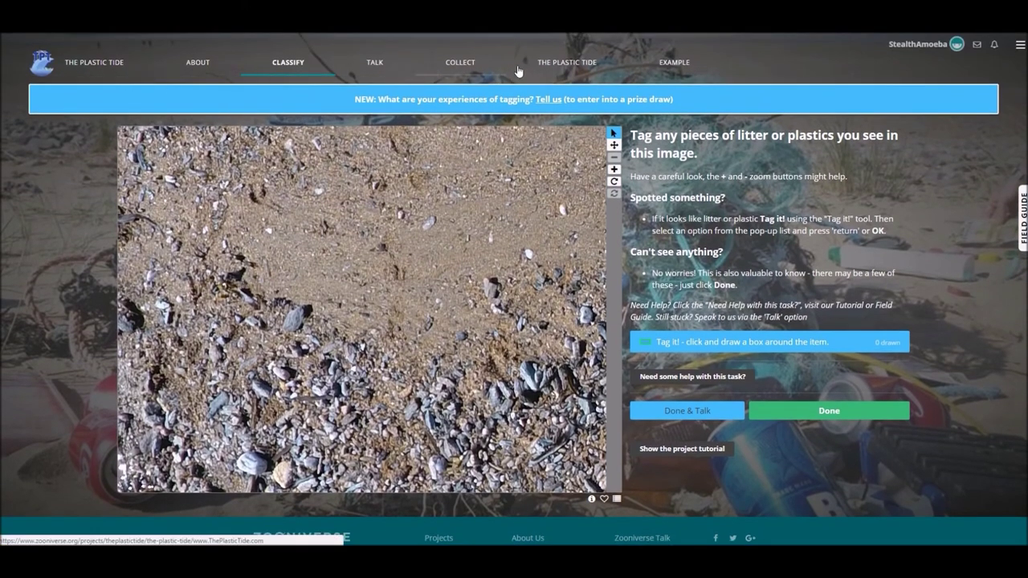
left_click(104, 63)
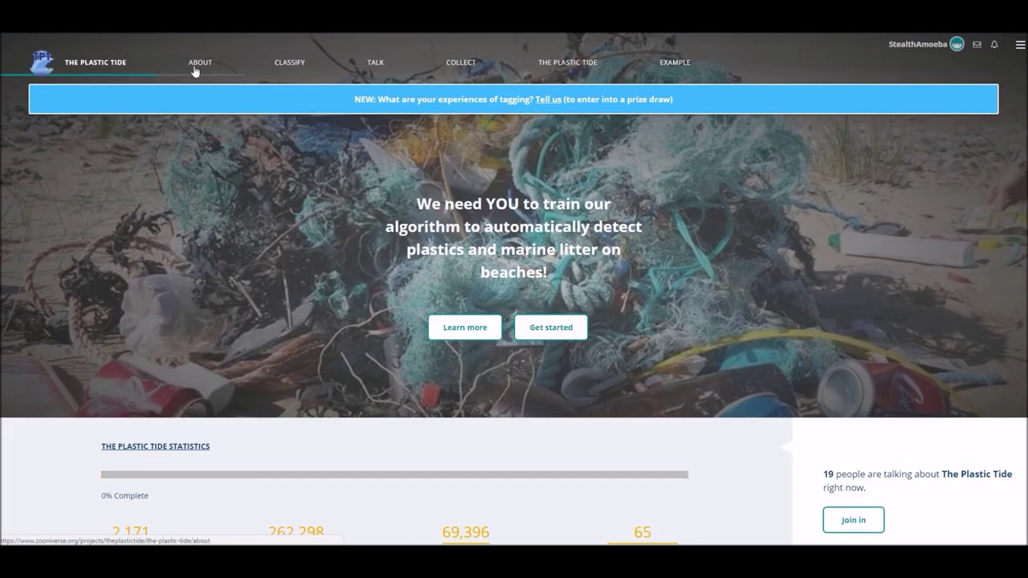
left_click(200, 62)
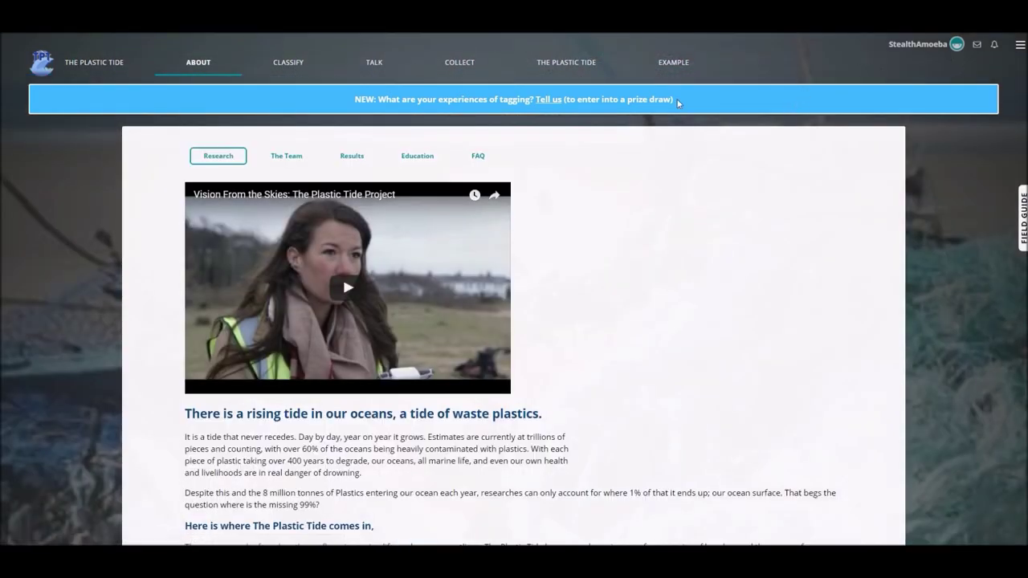
left_click(959, 40)
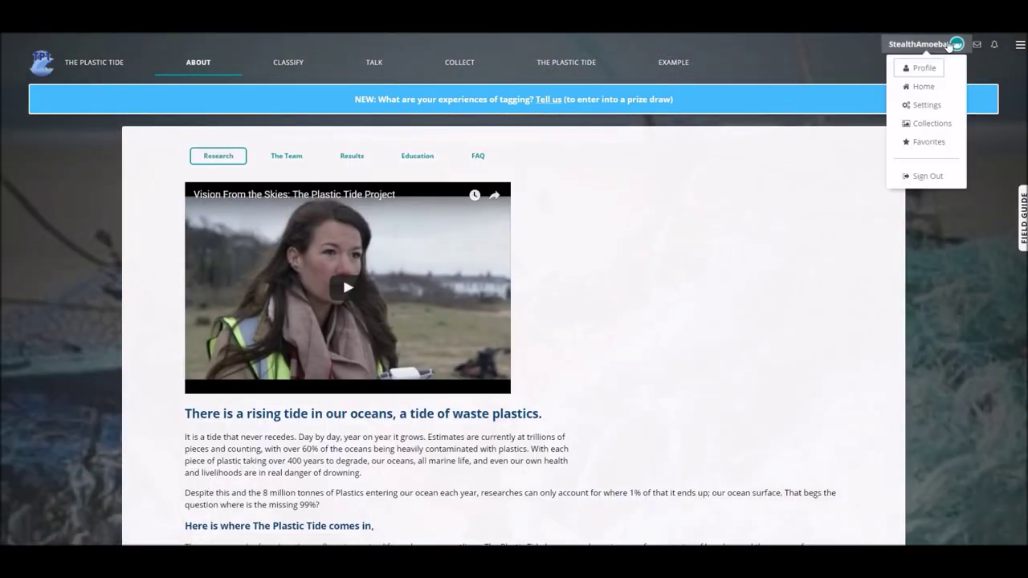
left_click(840, 66)
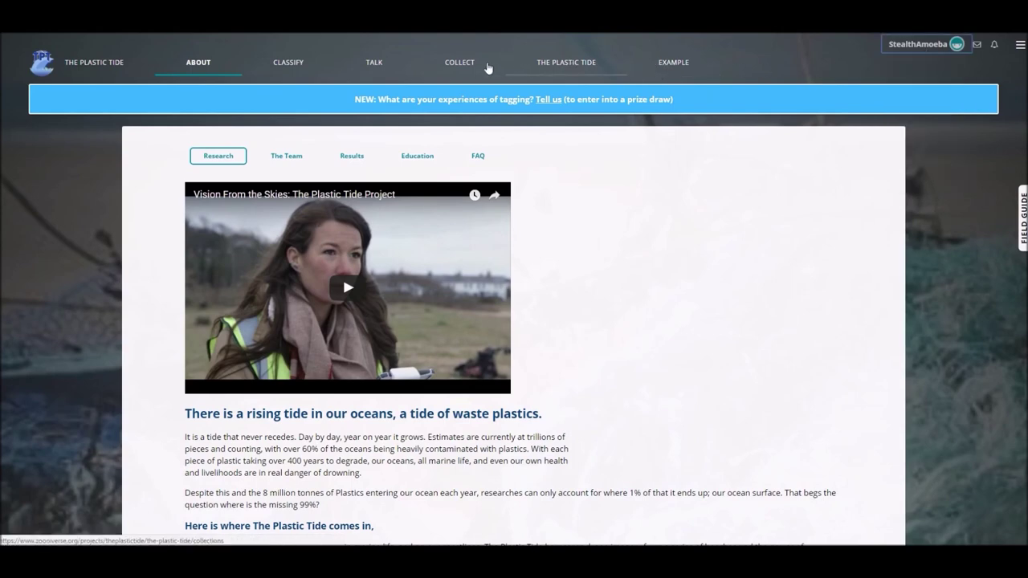
left_click(100, 65)
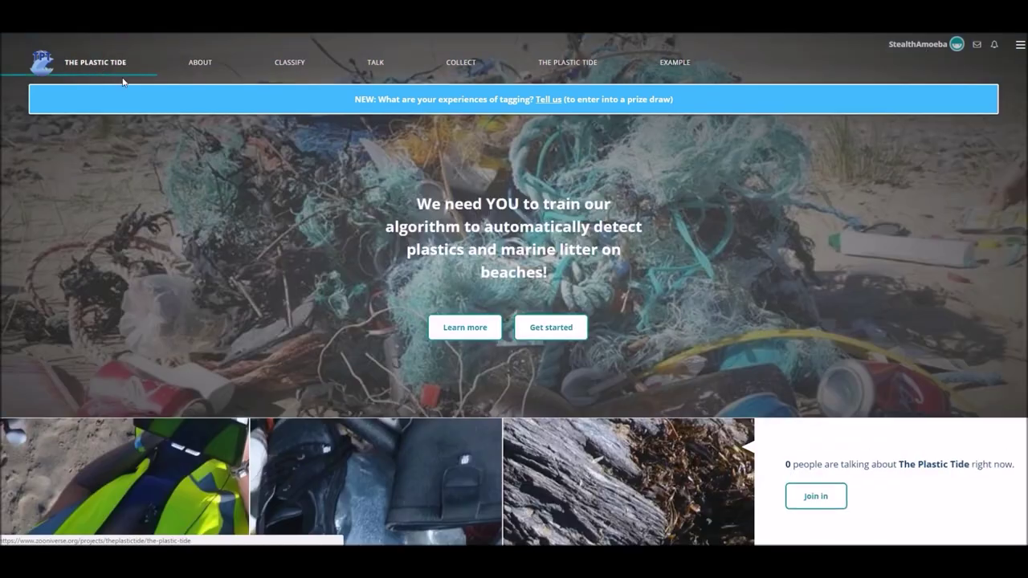
scroll(643, 321, "down", 3)
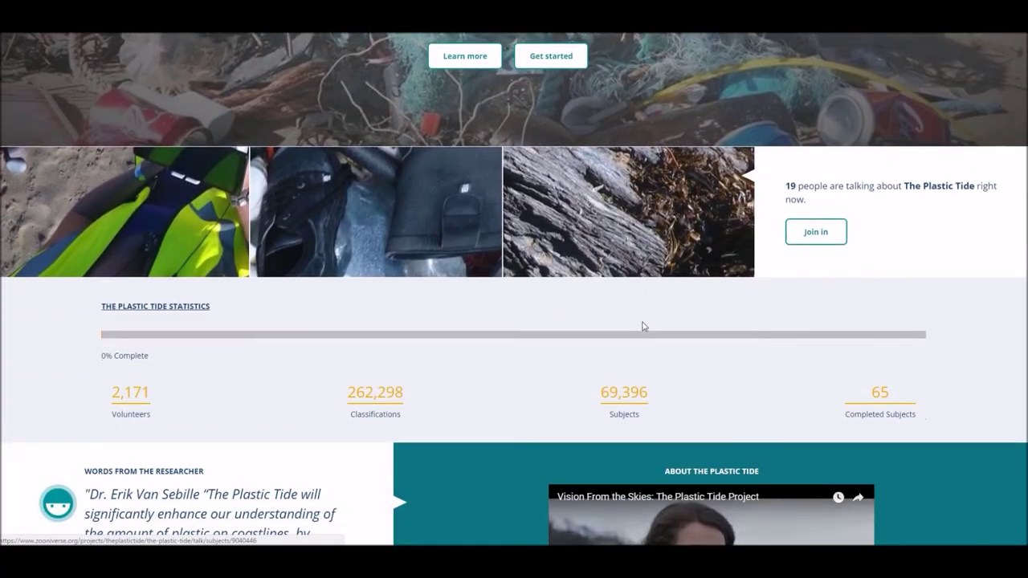
scroll(652, 308, "up", 3)
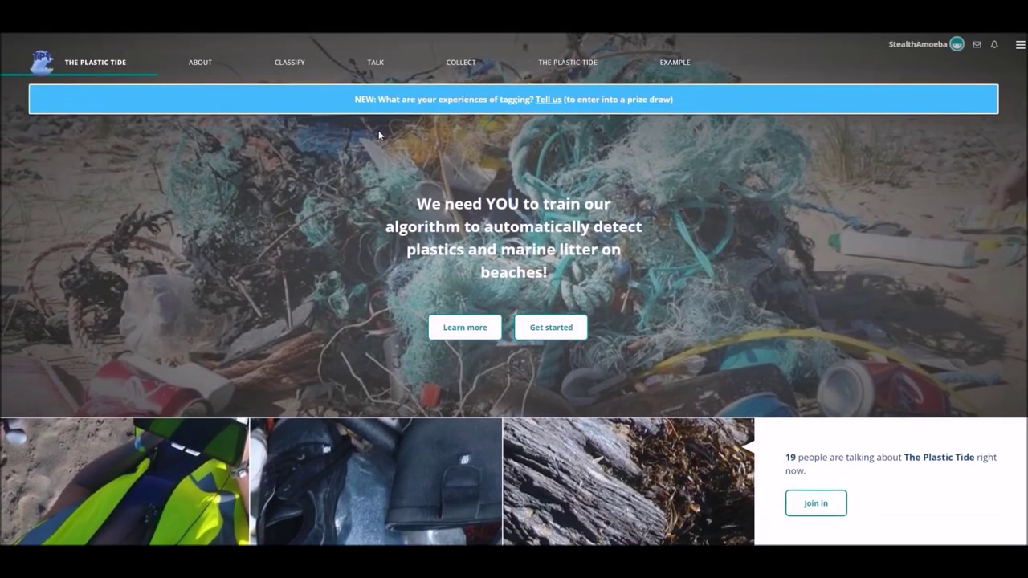